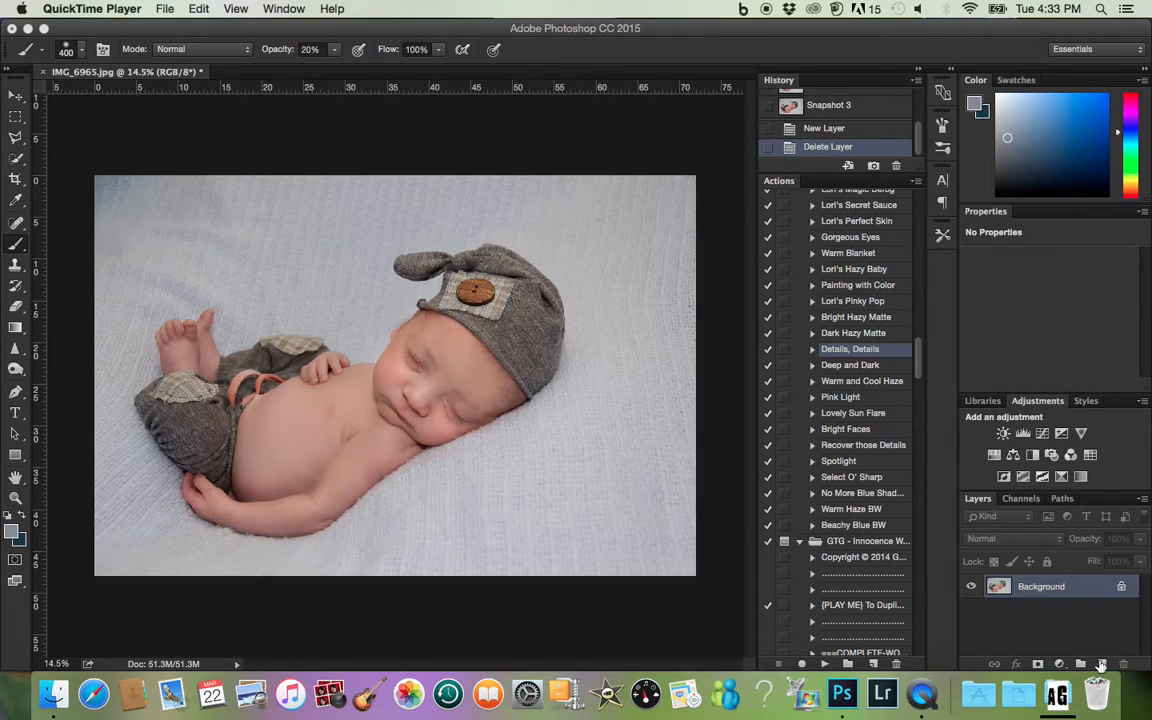
- Add a new layer above the photo and set the Gradient tool to a radial Foreground to Transparent gradient
left_click(1102, 665)
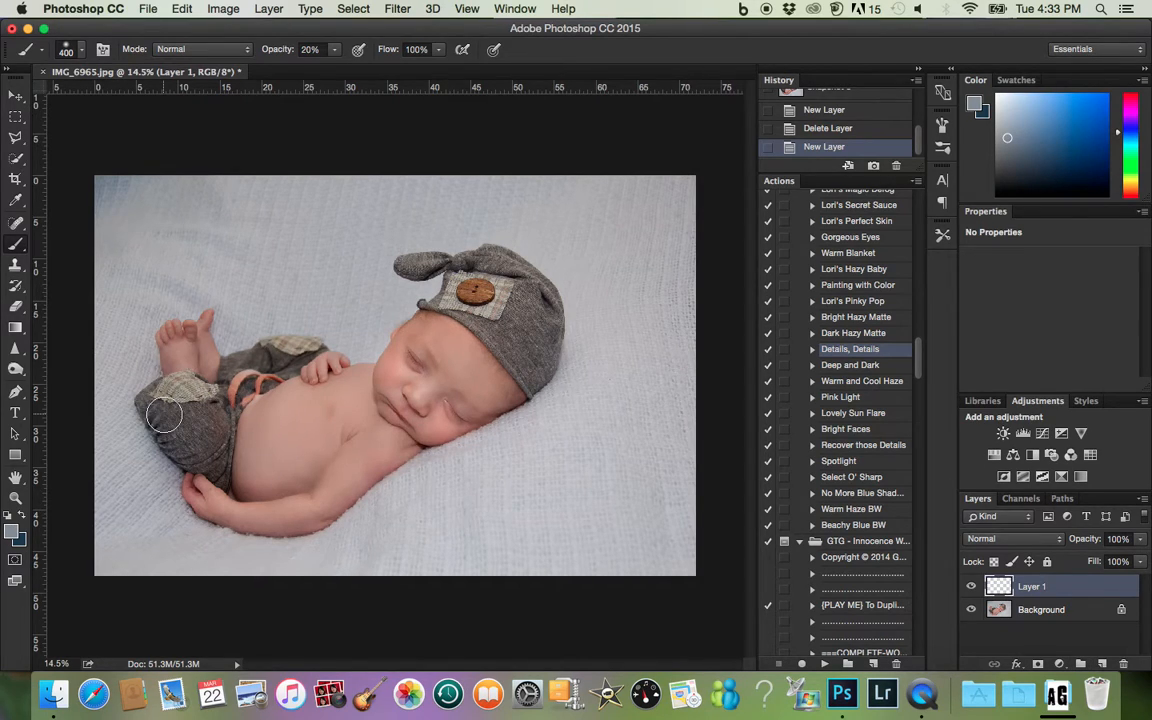
left_click(14, 330)
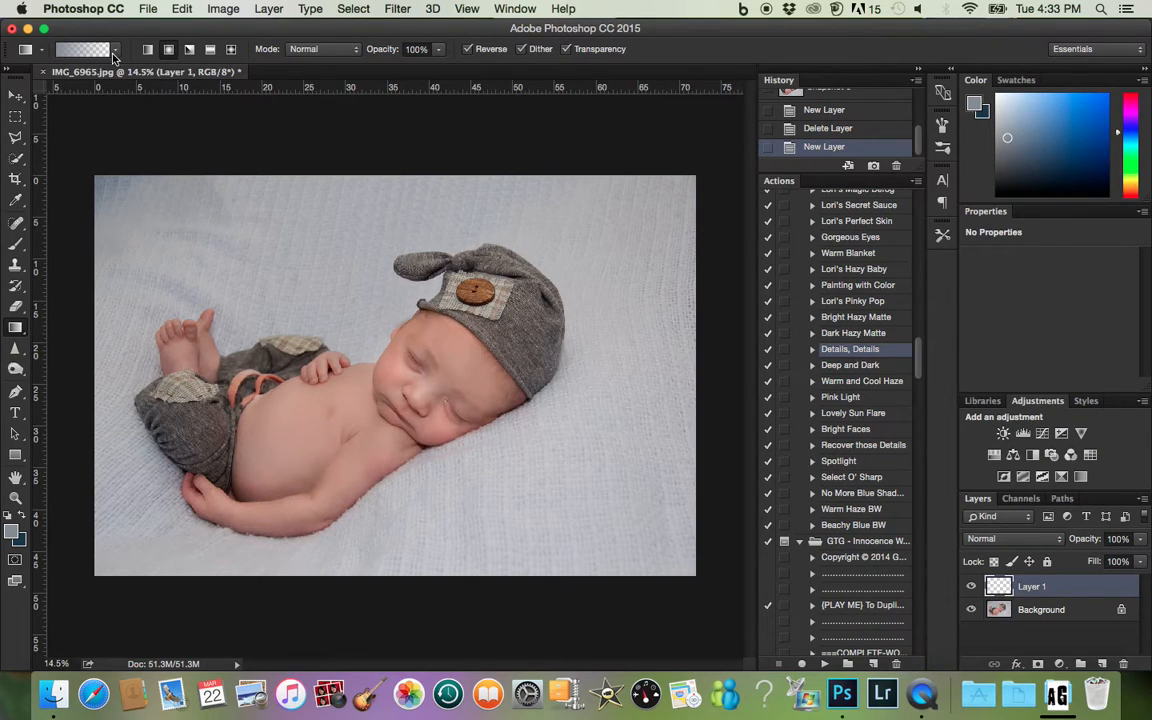
left_click(114, 52)
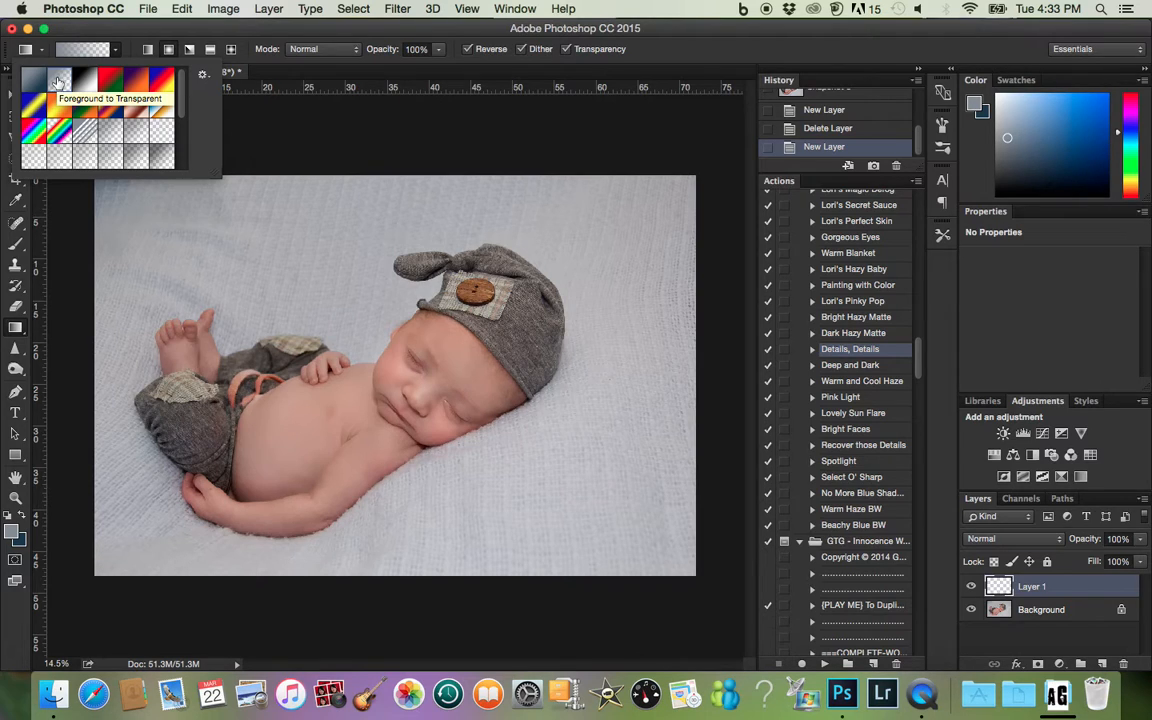
left_click(115, 52)
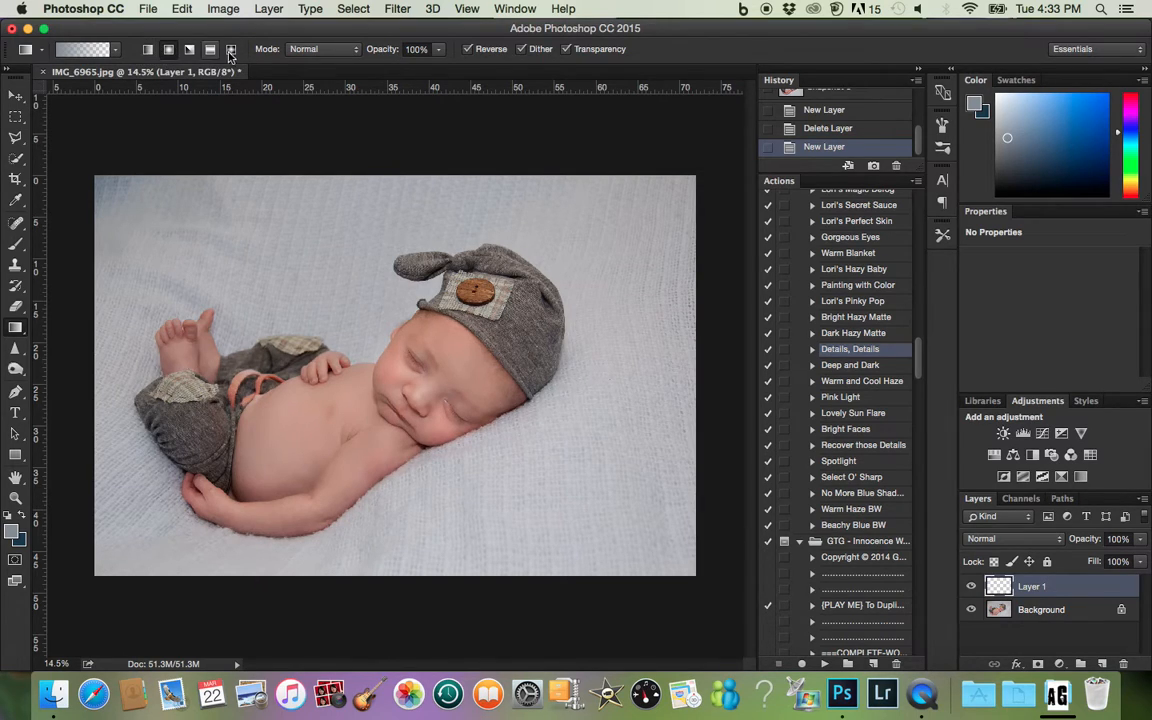
left_click(149, 50)
left_click(175, 52)
- Sample the blanket's blue-grey as the foreground colour and choose a darker, slightly bluer shade in the Color Picker
mouse_move(128, 188)
left_mouse_down()
mouse_move(96, 170)
mouse_move(110, 177)
left_mouse_up()
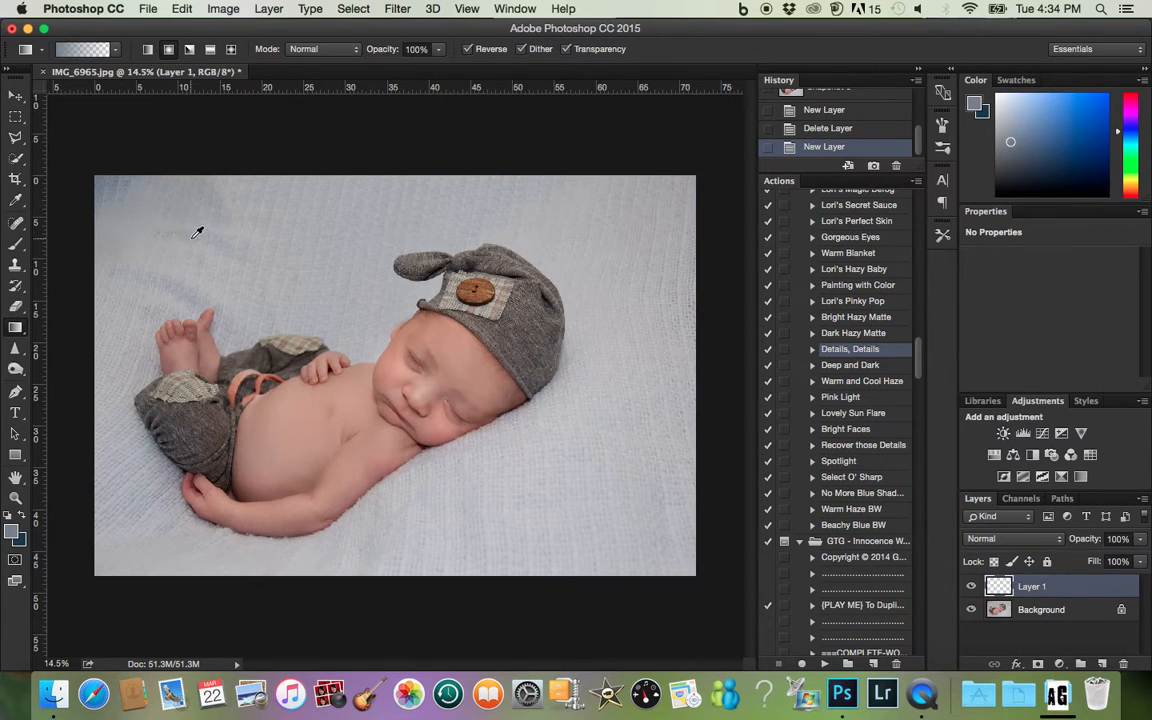
left_click(204, 210)
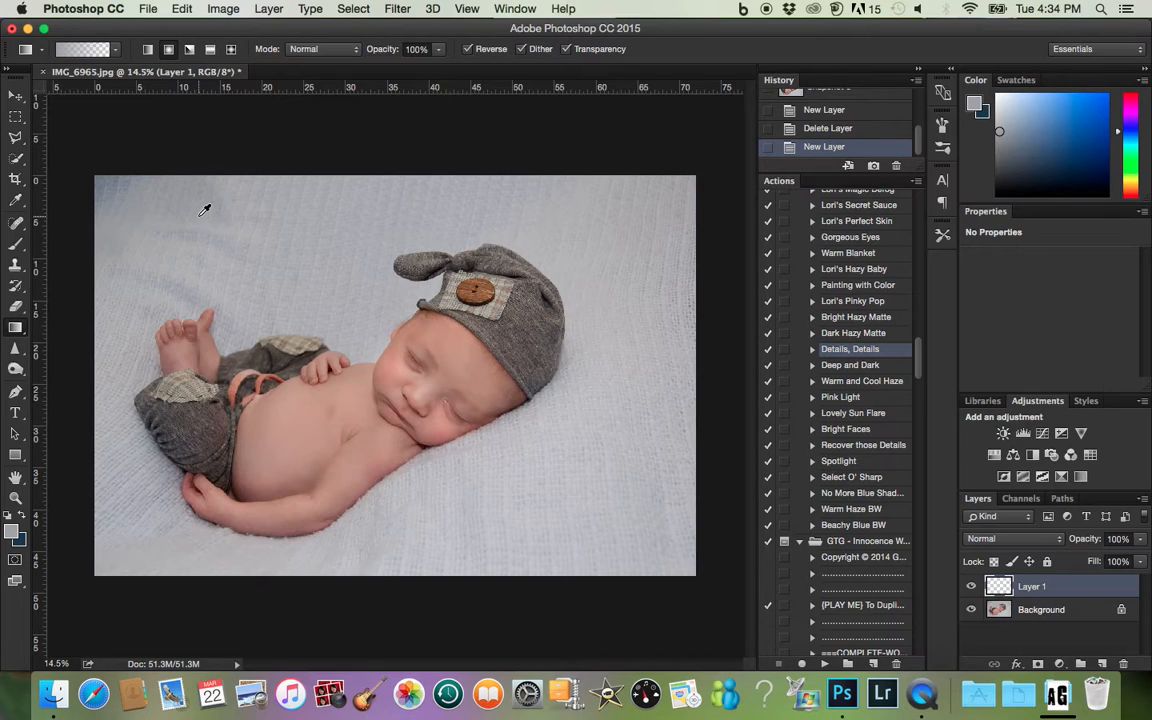
left_click(269, 218)
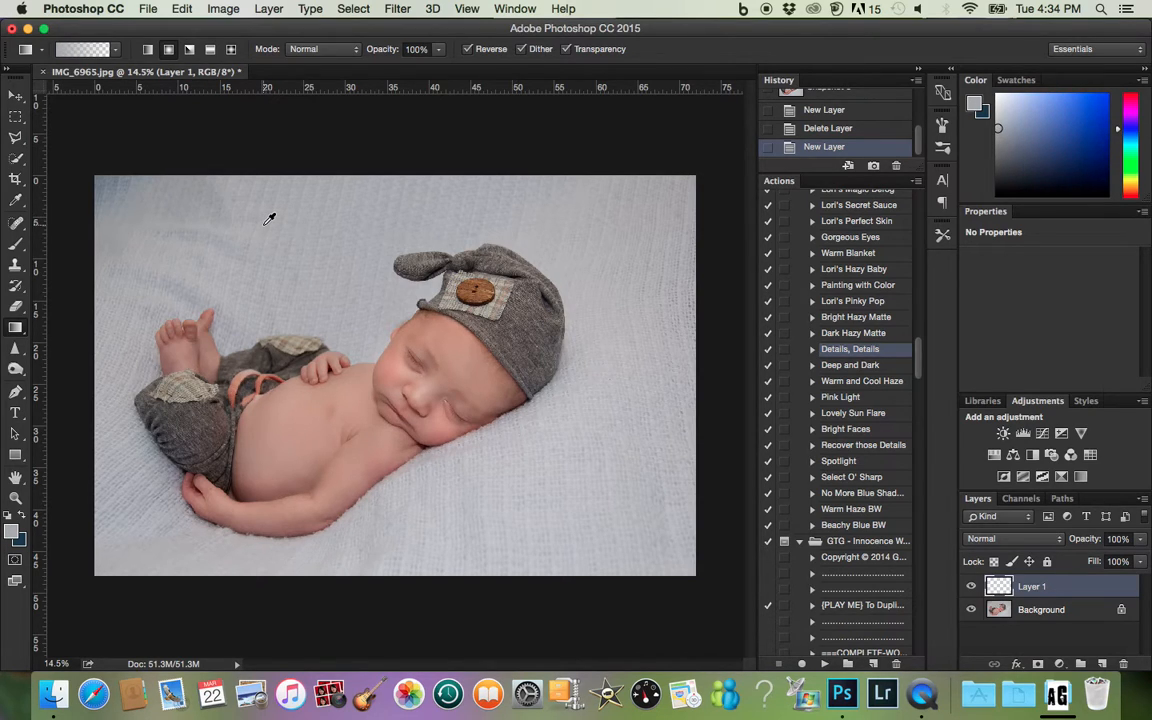
left_click(12, 534)
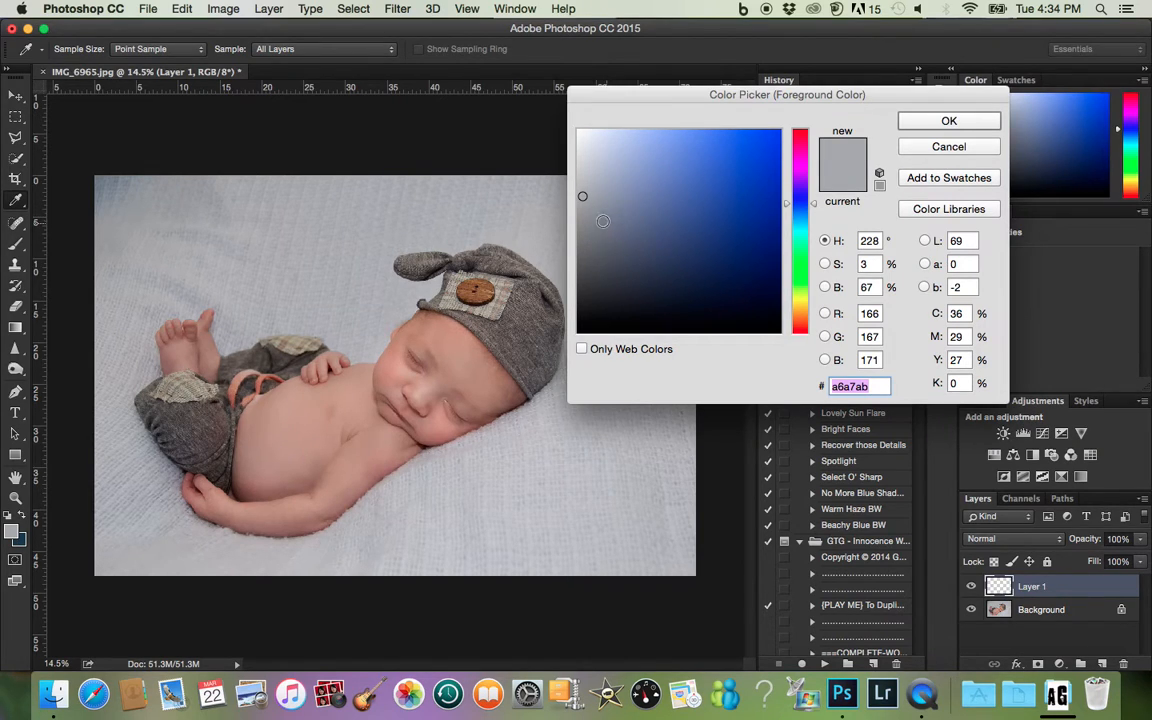
left_click(601, 221)
left_click(913, 121)
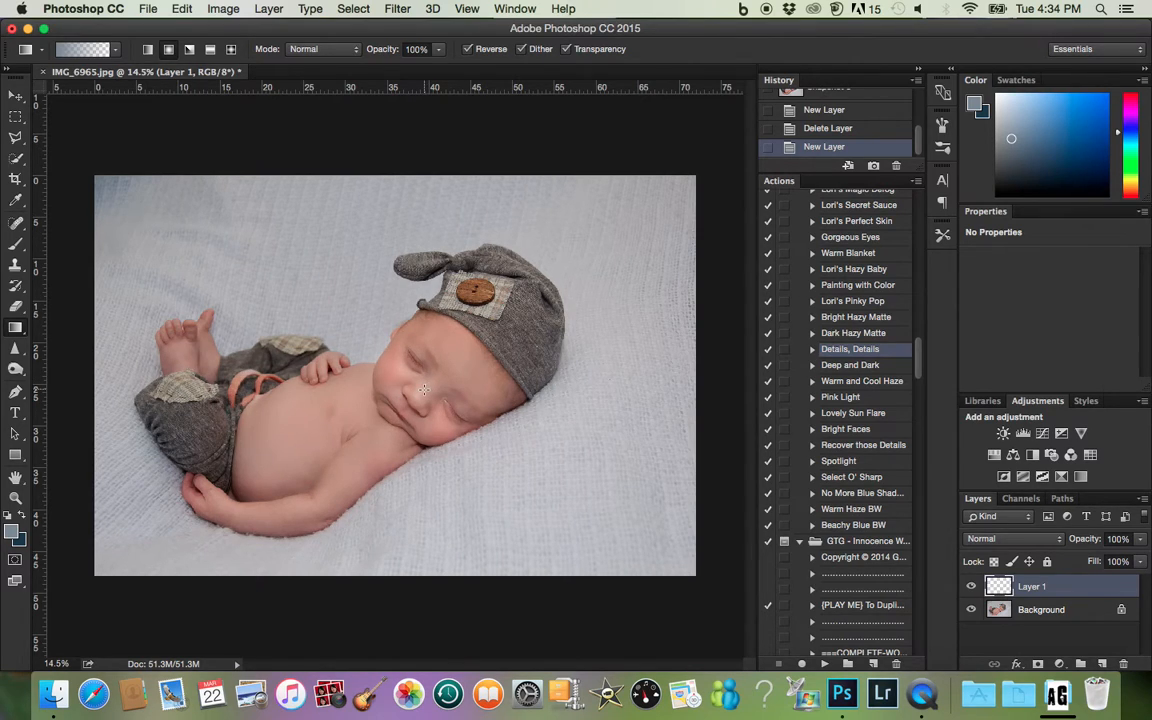
- Apply two reversed radial gradients on the new layer, from the baby's face and chest outward to the photo's upper-left corner
left_click_drag(422, 390, 7, 100)
left_click_drag(127, 212, 93, 178)
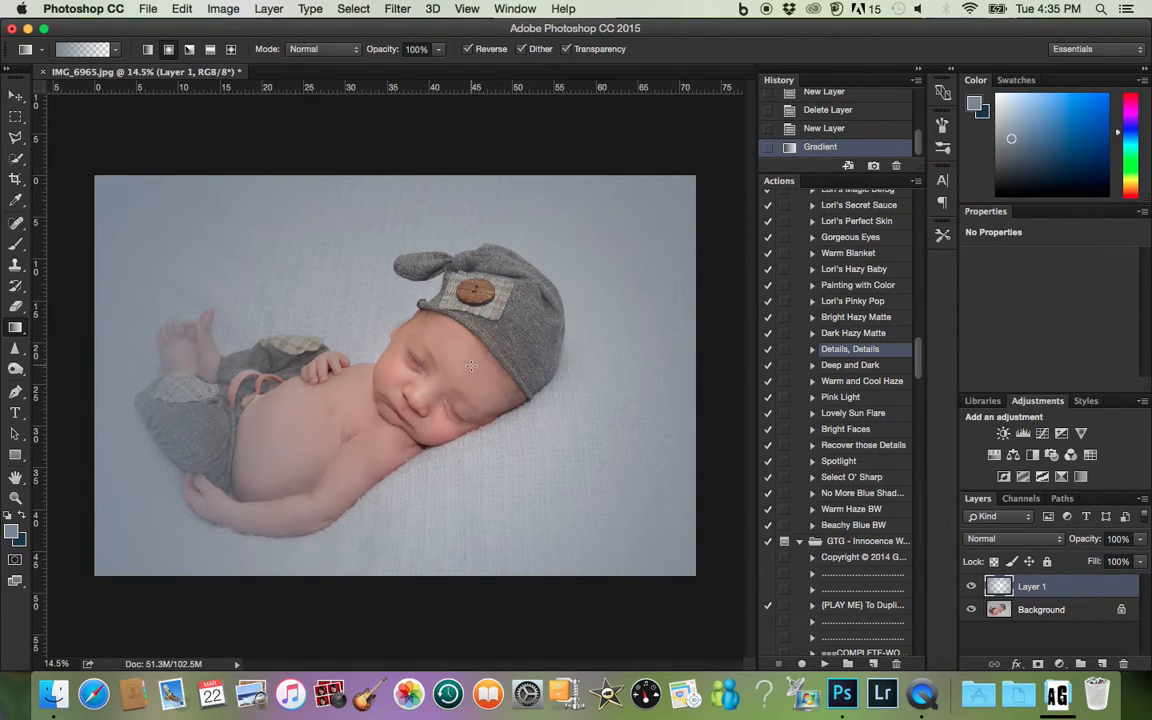
left_click_drag(388, 350, 117, 206)
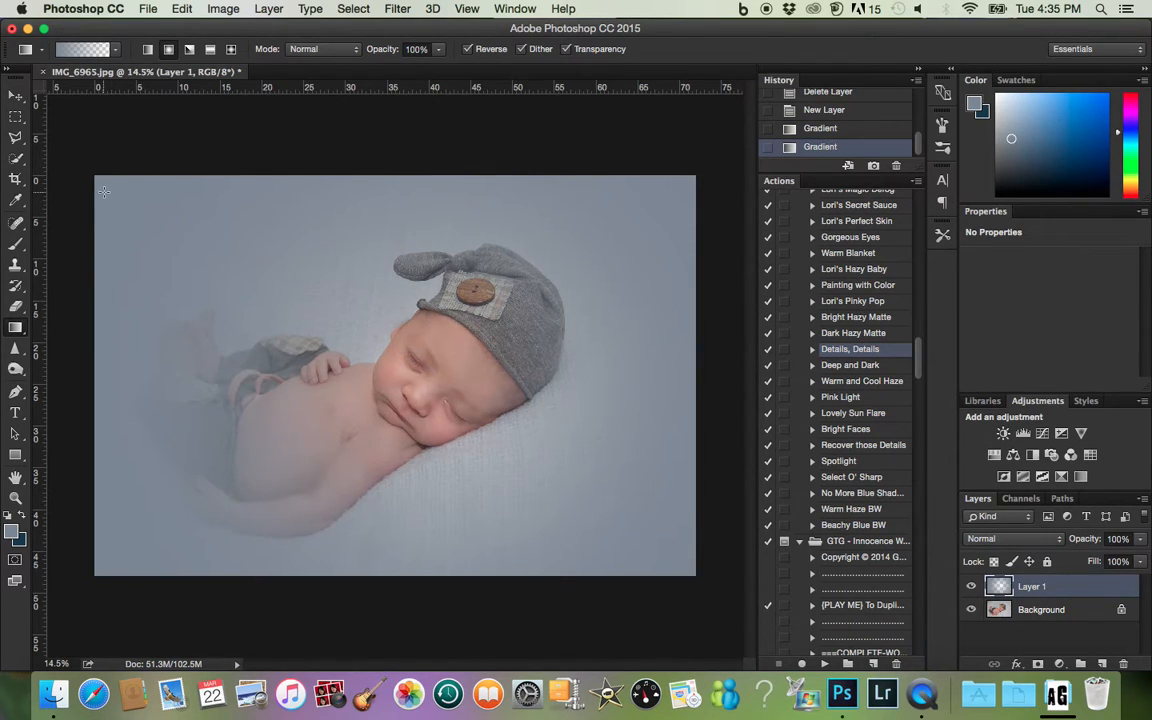
- Add a layer mask to the gradient layer and paint it black at 100% brush opacity over the baby's face, hat and torso
left_click(1038, 664)
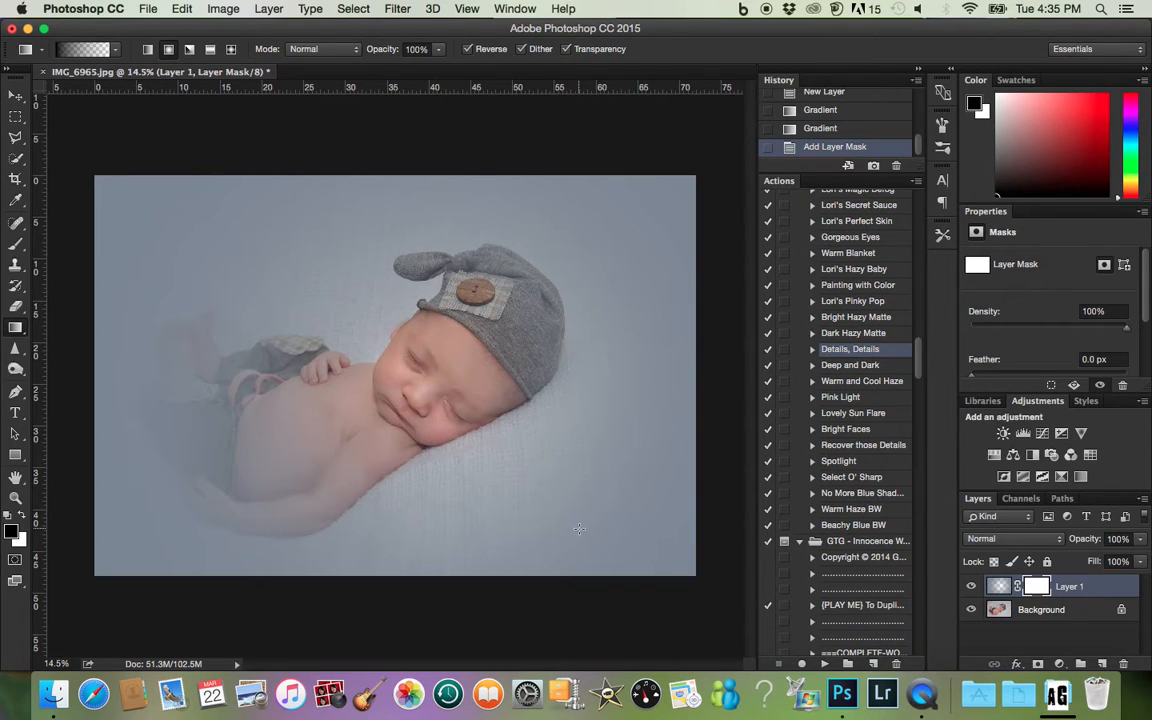
key("b")
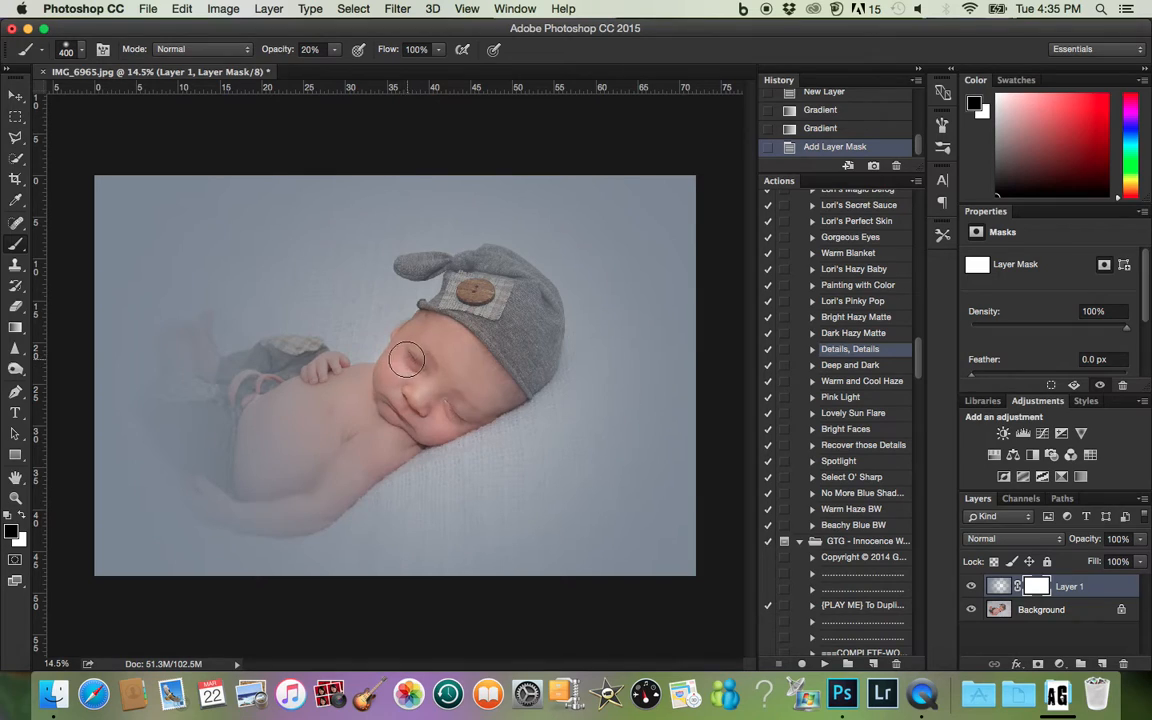
mouse_move(407, 389)
left_mouse_down()
mouse_move(398, 386)
mouse_move(446, 358)
left_mouse_up()
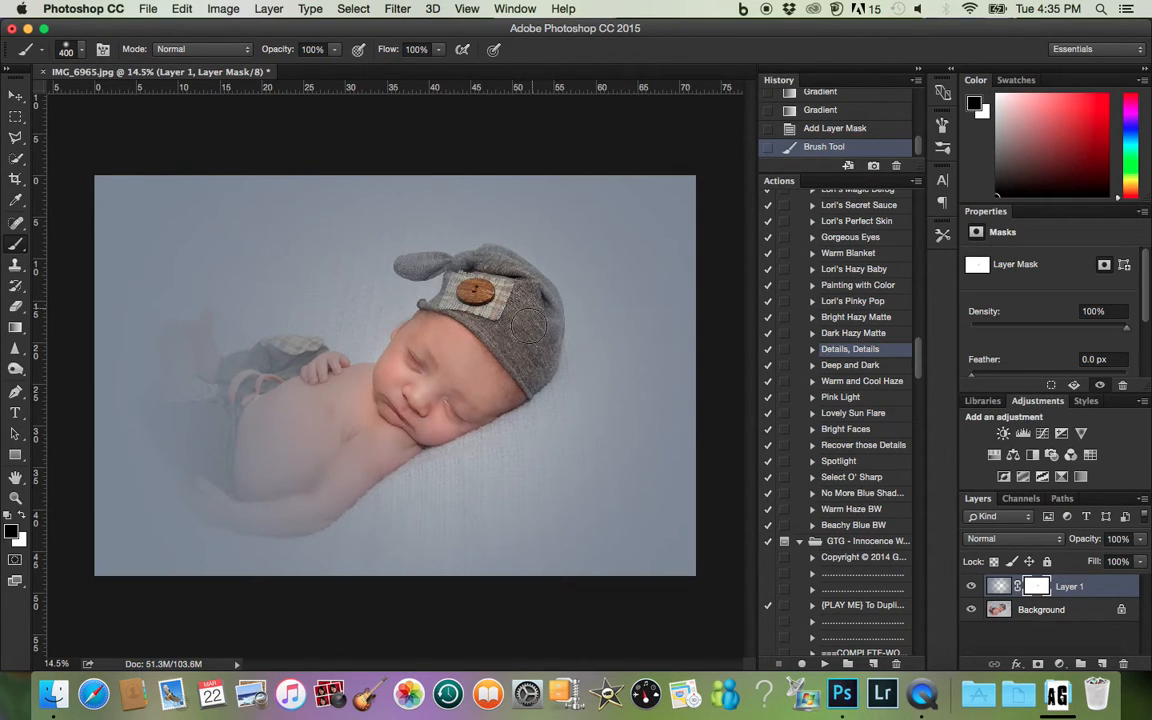
left_click_drag(525, 318, 465, 297)
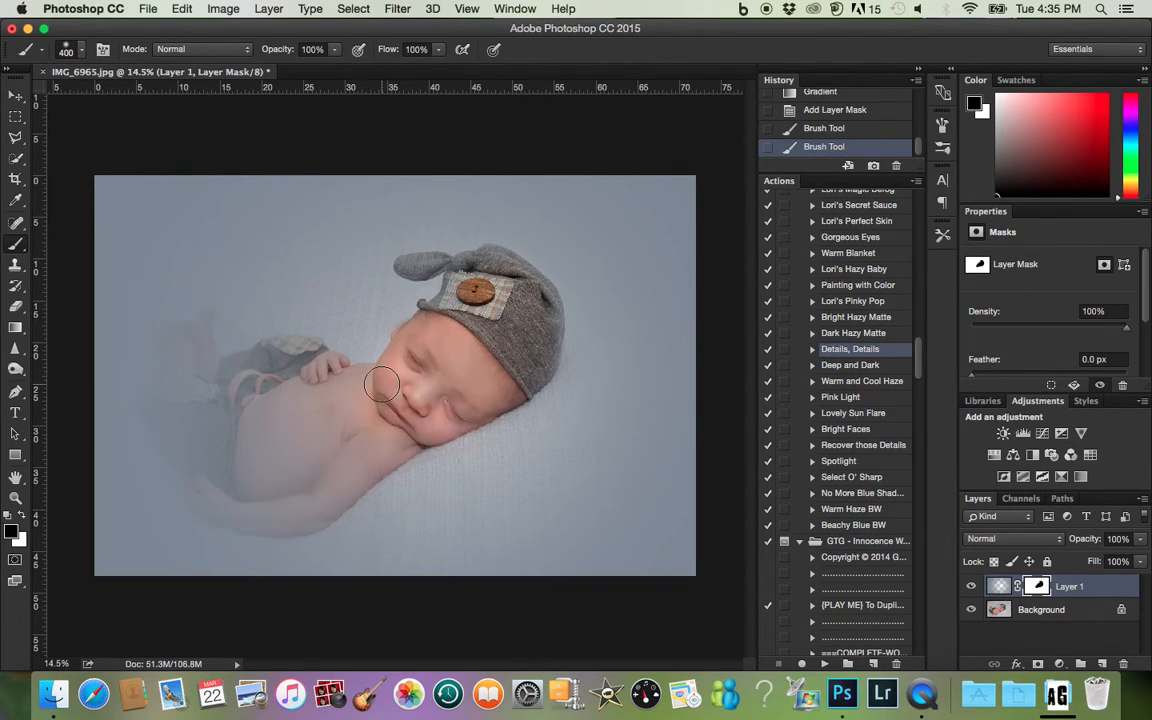
mouse_move(345, 401)
left_mouse_down()
mouse_move(327, 432)
mouse_move(249, 429)
mouse_move(293, 478)
mouse_move(365, 442)
mouse_move(395, 435)
mouse_move(342, 470)
mouse_move(393, 450)
mouse_move(318, 436)
mouse_move(305, 470)
mouse_move(262, 470)
mouse_move(228, 497)
mouse_move(190, 435)
mouse_move(200, 405)
mouse_move(265, 440)
mouse_move(207, 442)
mouse_move(178, 372)
mouse_move(228, 378)
mouse_move(265, 350)
mouse_move(195, 345)
mouse_move(275, 340)
mouse_move(333, 393)
mouse_move(300, 356)
left_mouse_up()
- Mask the gradient off the baby's lower hand and the front trouser leg with a 175 px black brush
key("bracketleft")
key("bracketleft")
key("bracketleft")
key("bracketleft")
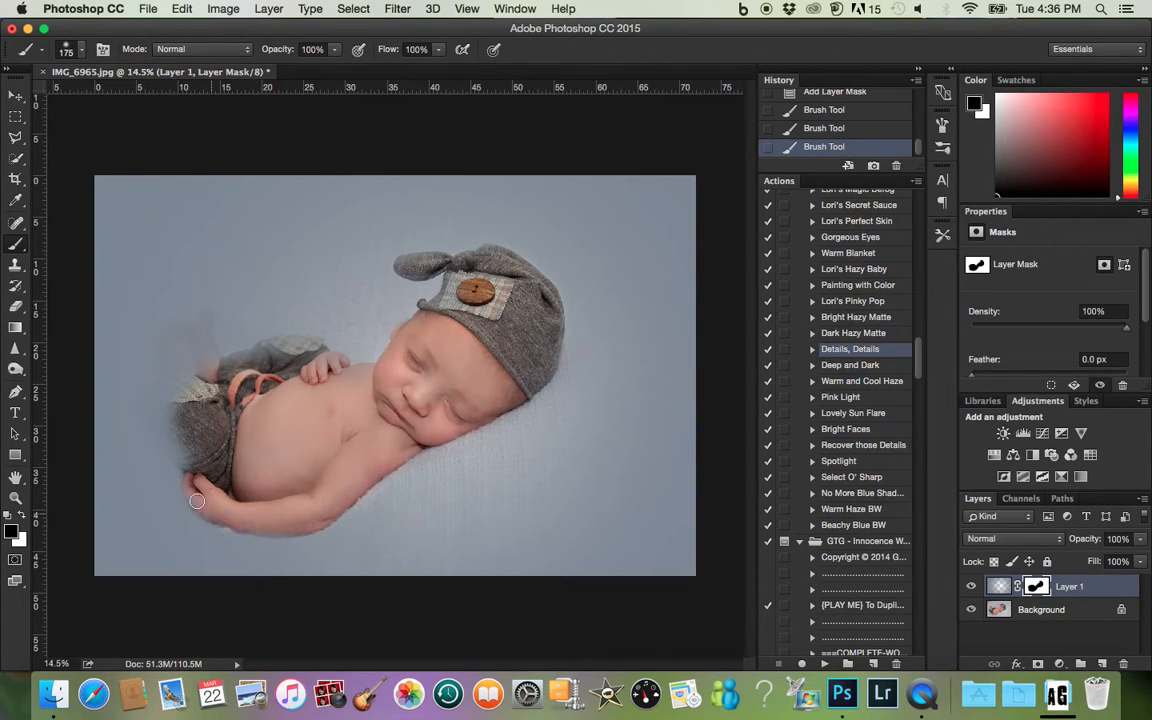
mouse_move(194, 478)
left_mouse_down()
mouse_move(217, 513)
mouse_move(217, 502)
mouse_move(317, 525)
mouse_move(271, 521)
mouse_move(226, 468)
left_mouse_up()
scroll(226, 468, "up", 4)
scroll(226, 468, "left", 5)
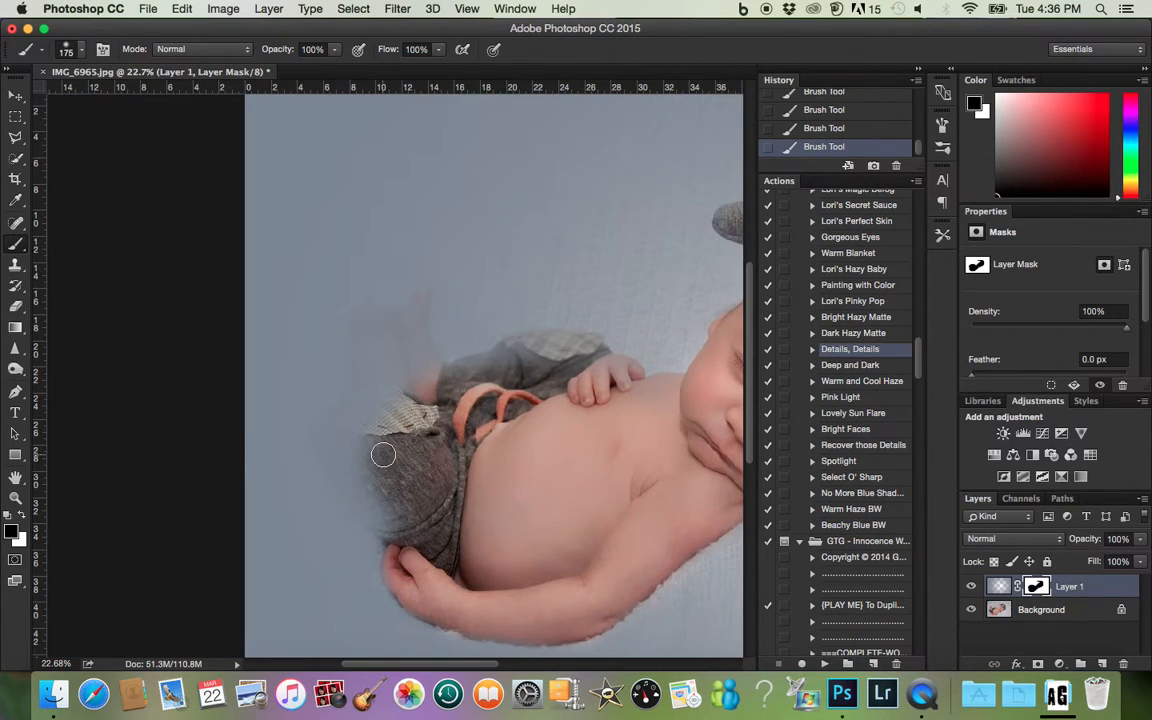
mouse_move(355, 473)
left_mouse_down()
mouse_move(406, 546)
mouse_move(369, 500)
mouse_move(351, 452)
mouse_move(377, 460)
mouse_move(400, 524)
mouse_move(366, 447)
left_mouse_up()
scroll(398, 475, "up", 2)
scroll(398, 483, "down", 7)
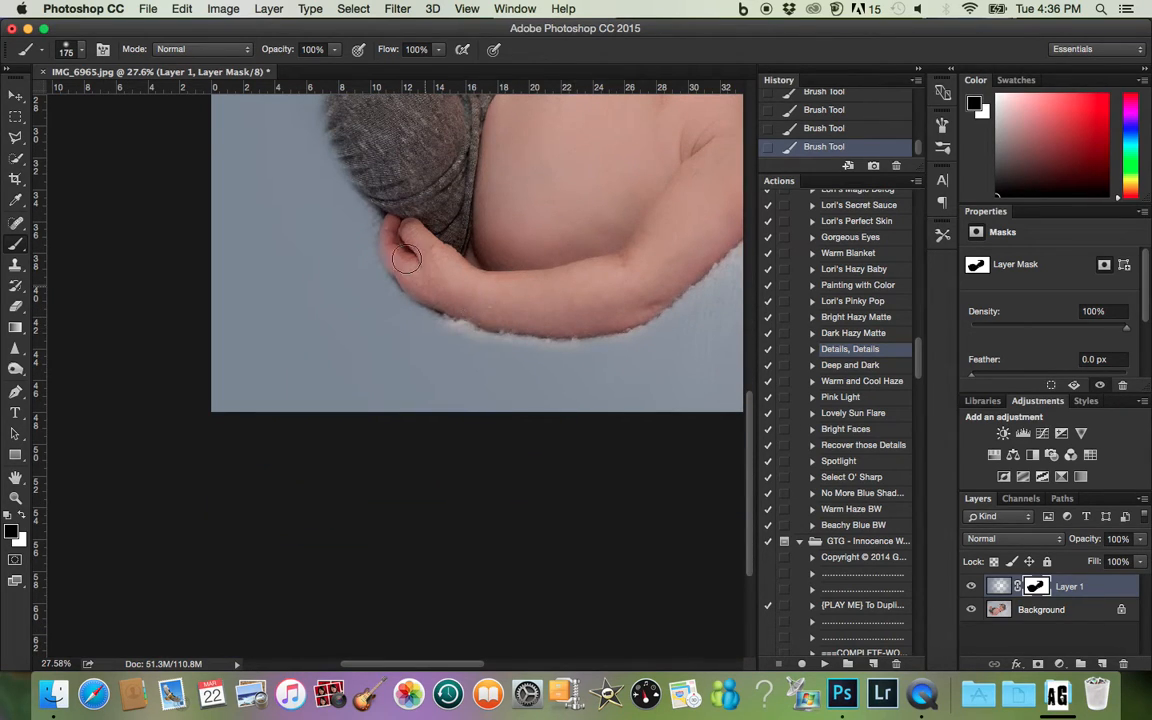
- Paint black on the mask over the front knee patch, both feet and the rear trouser leg to clear the haze
scroll(405, 232, "up", 3)
scroll(405, 232, "up", 3)
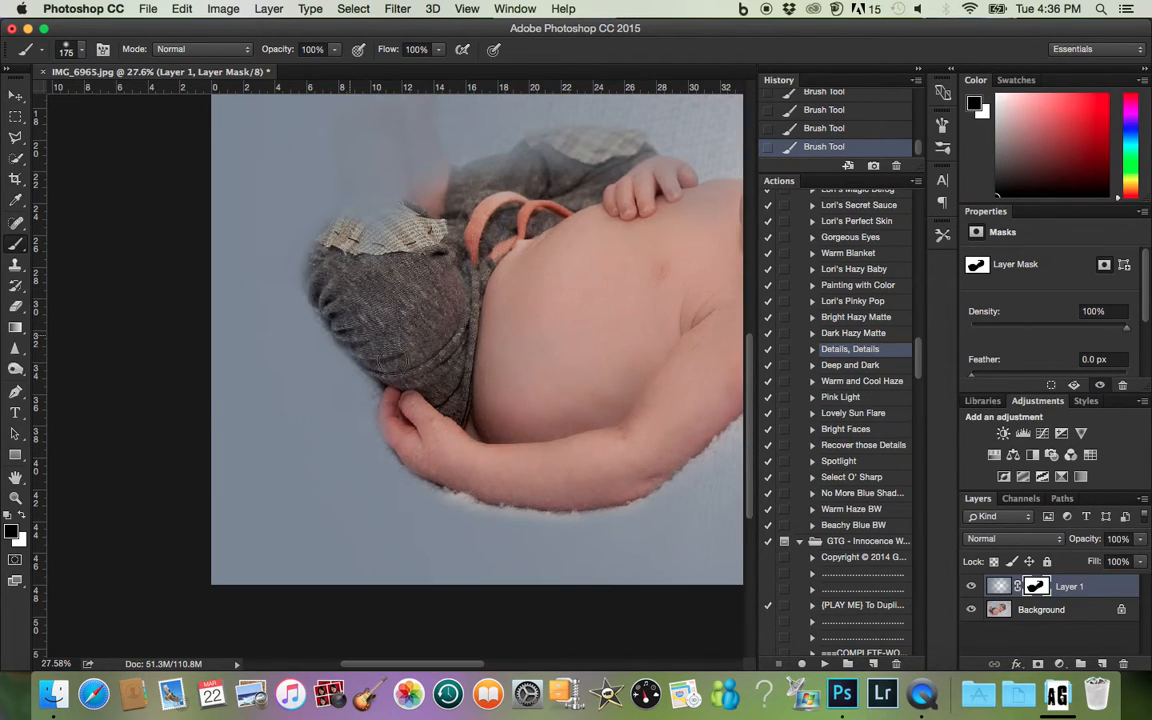
mouse_move(314, 290)
left_mouse_down()
mouse_move(312, 245)
mouse_move(381, 201)
mouse_move(363, 148)
mouse_move(377, 212)
mouse_move(346, 206)
mouse_move(357, 183)
mouse_move(394, 187)
mouse_move(408, 274)
mouse_move(451, 262)
mouse_move(423, 211)
mouse_move(424, 159)
left_mouse_up()
scroll(377, 213, "up", 2)
scroll(377, 213, "up", 1)
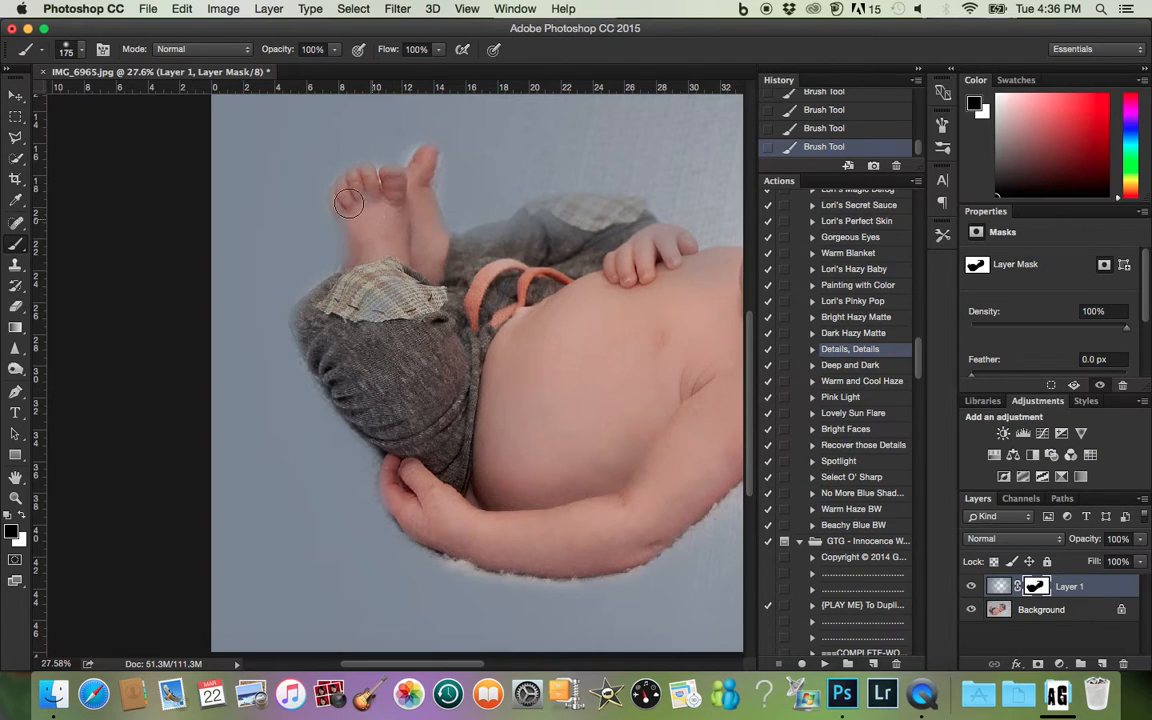
mouse_move(466, 249)
left_mouse_down()
mouse_move(553, 213)
mouse_move(601, 210)
mouse_move(647, 232)
left_mouse_up()
left_click_drag(515, 226, 468, 251)
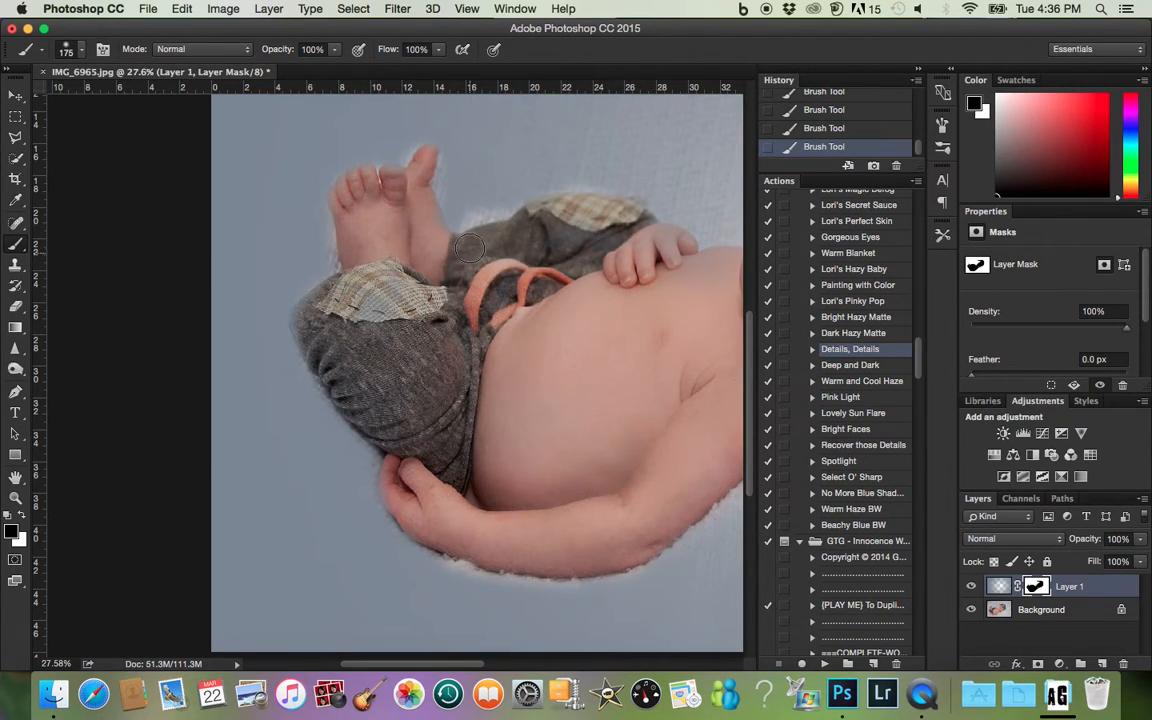
- Clean up the mask edges around the feet, trousers and hand with a 70 px brush, alternating white and black
key("x")
key("bracketleft")
key("bracketleft")
key("bracketleft")
key("bracketleft")
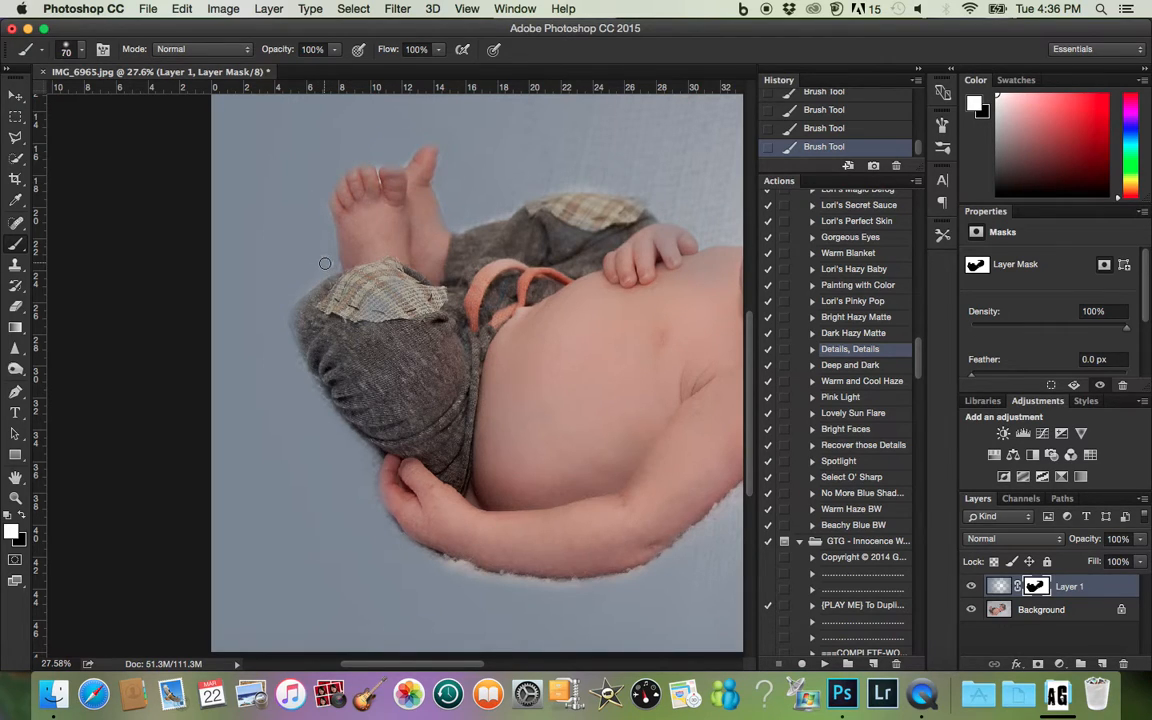
key("x")
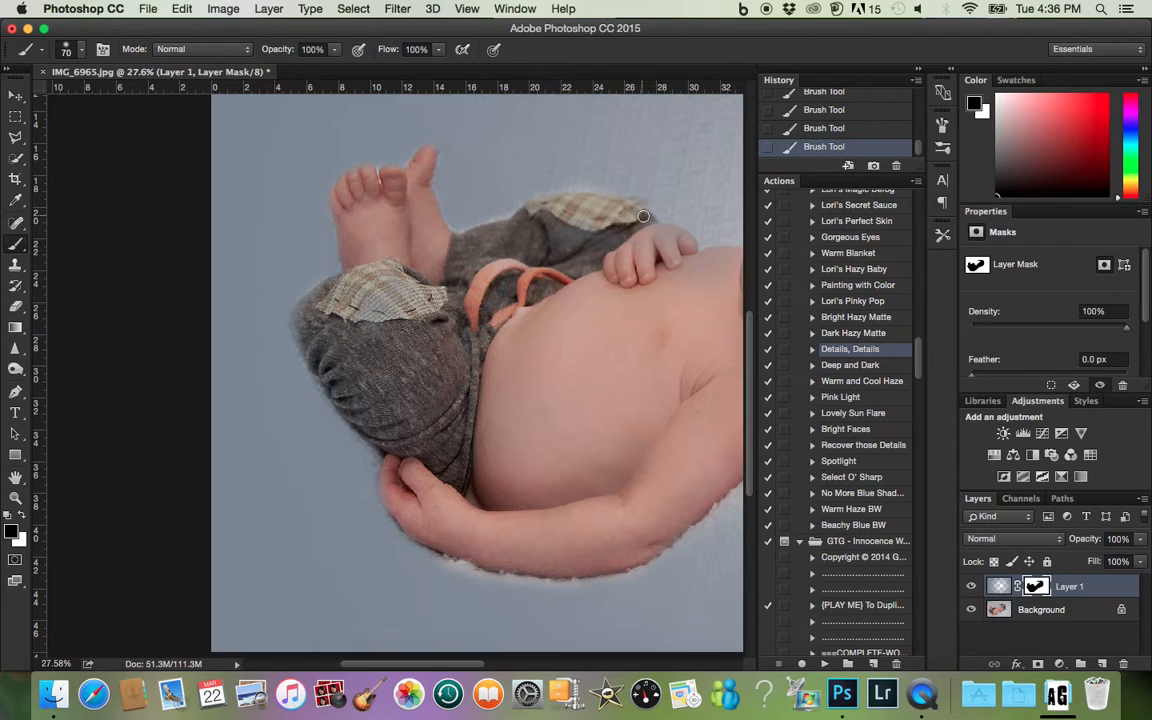
key("x")
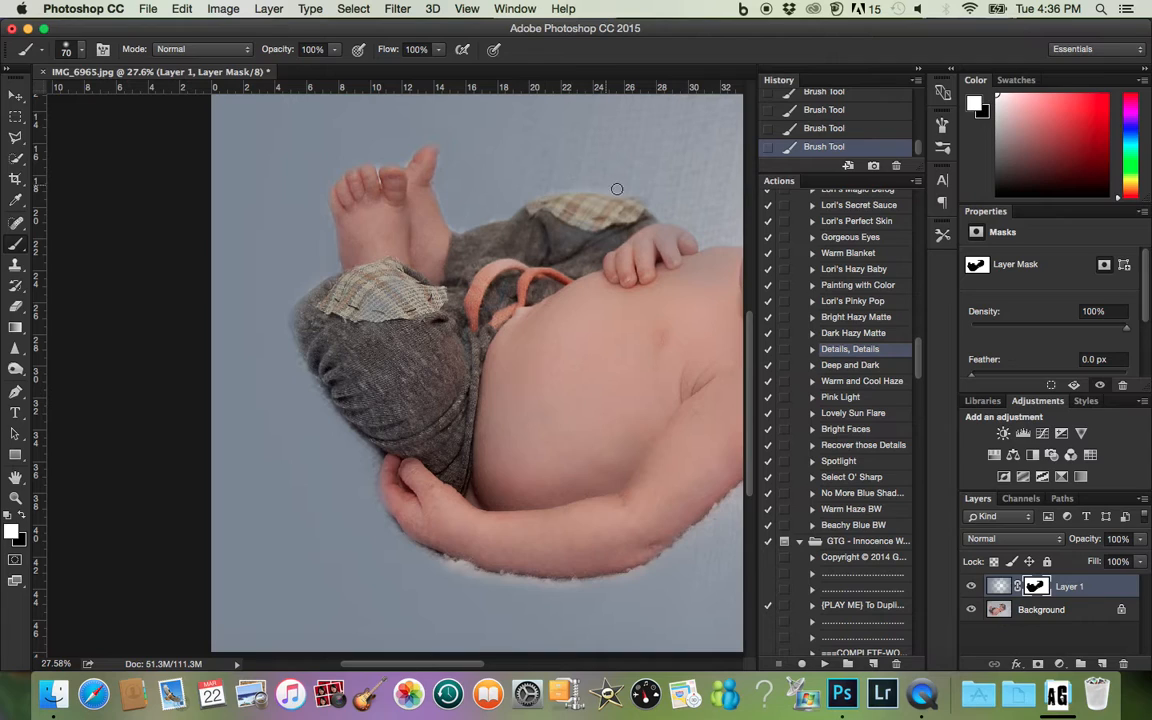
scroll(553, 186, "right", 5)
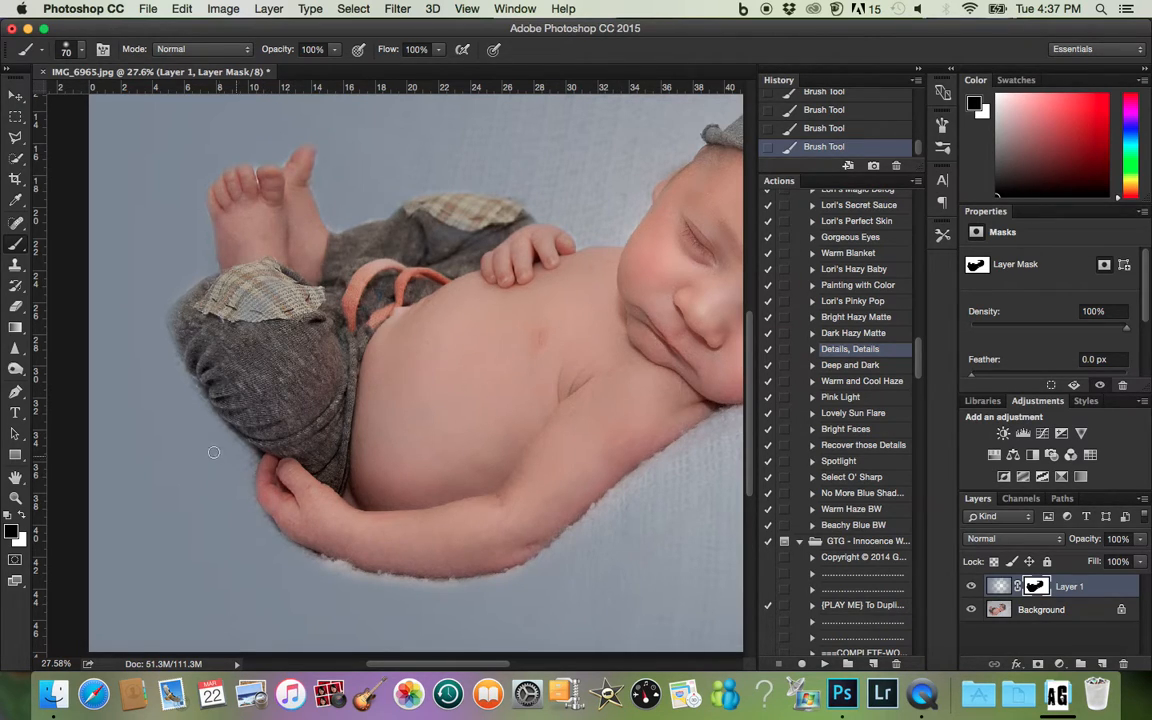
key("x")
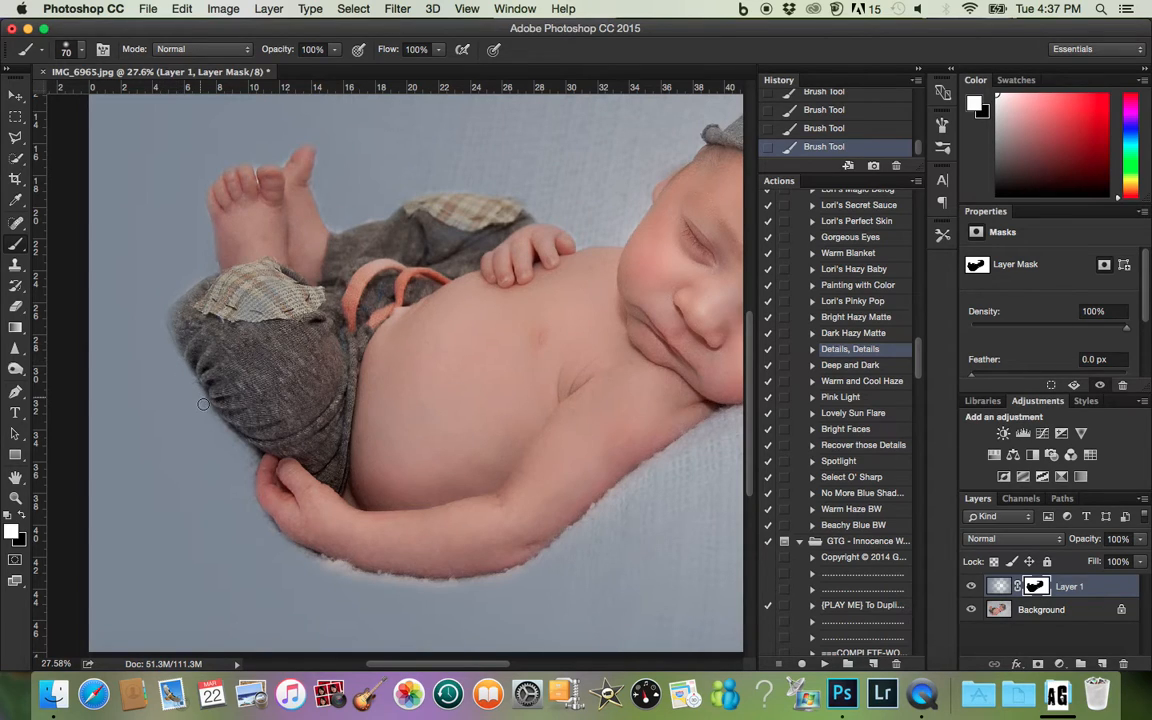
- Paint black on the mask over the hat's knot, upper edge and brim, enlarging the brush to 175 px
scroll(225, 430, "right", 10)
scroll(237, 452, "up", 5)
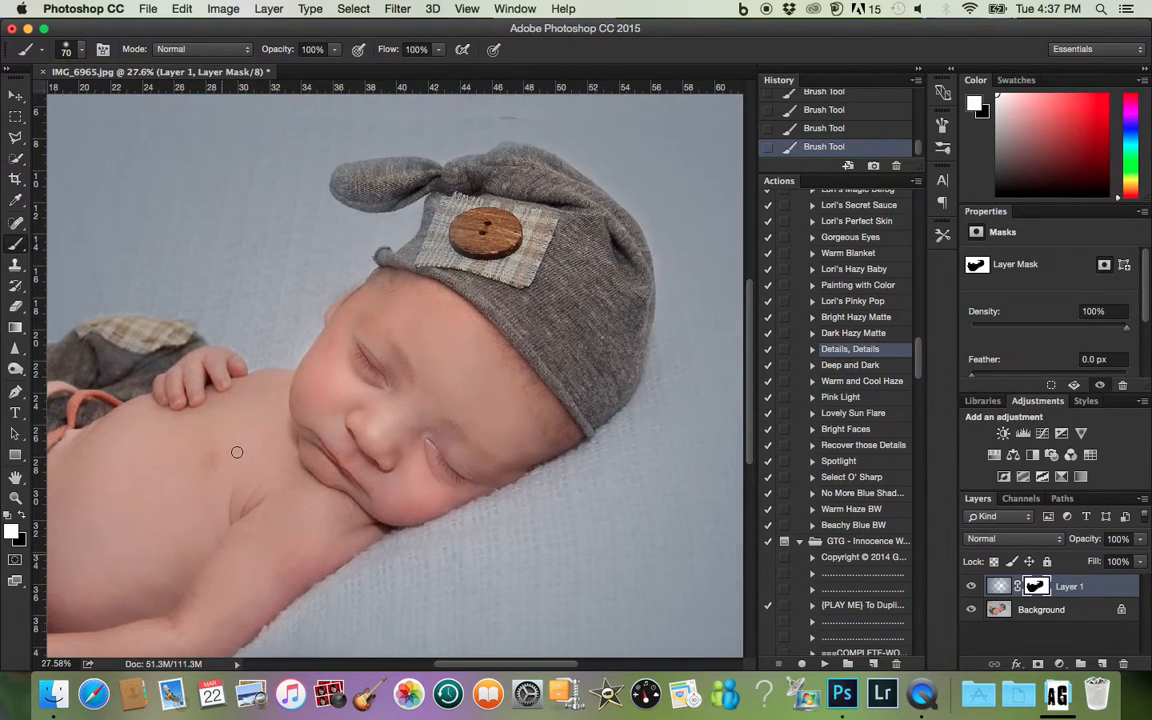
key("x")
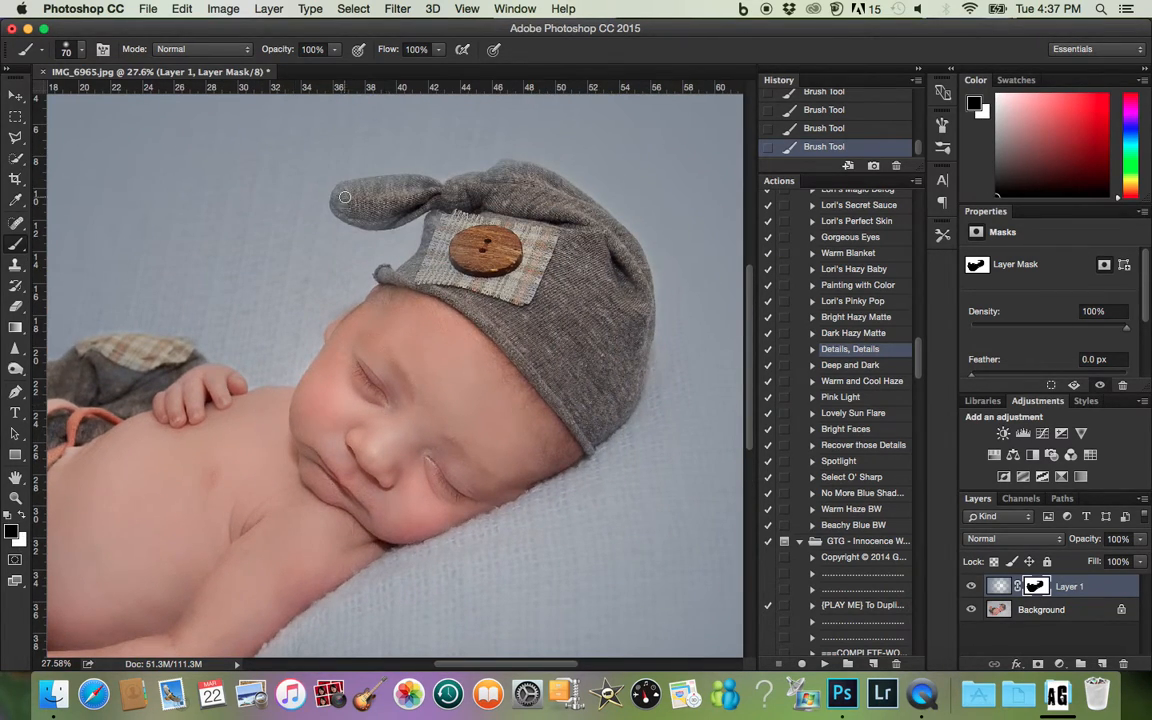
mouse_move(344, 208)
left_mouse_down()
mouse_move(320, 196)
mouse_move(440, 200)
mouse_move(330, 200)
mouse_move(305, 180)
mouse_move(353, 165)
mouse_move(440, 192)
mouse_move(458, 160)
mouse_move(503, 171)
left_mouse_up()
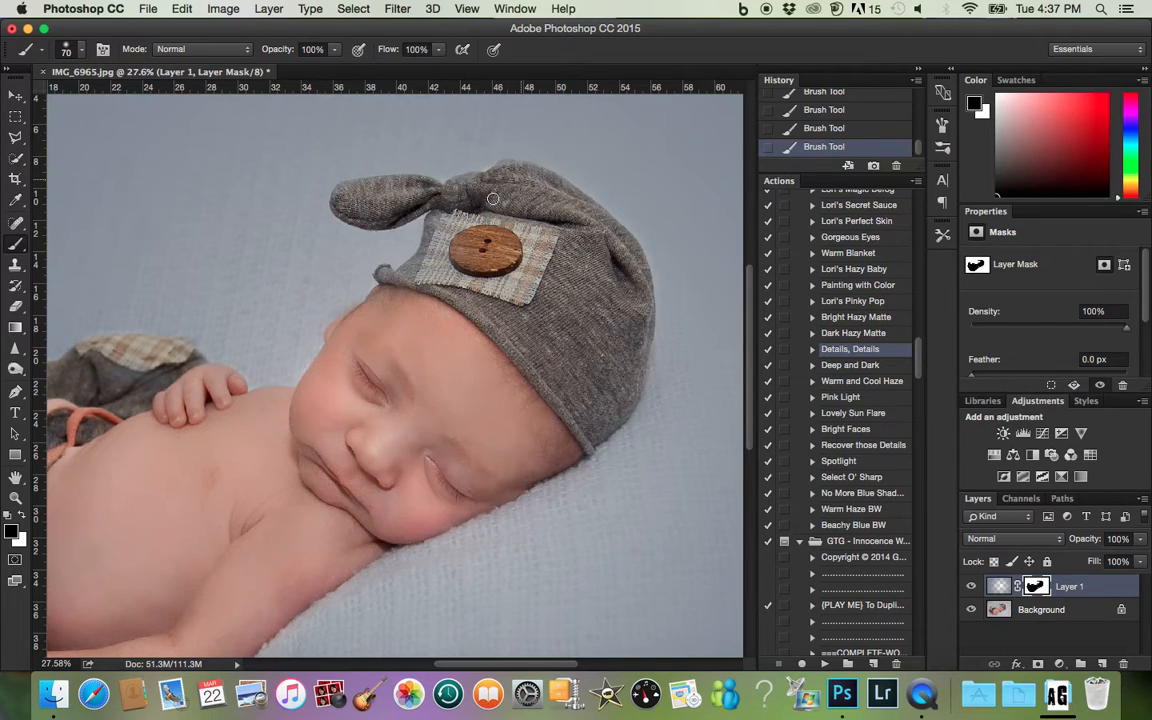
key("bracketright")
key("bracketright")
key("bracketright")
key("bracketright")
key("bracketright")
key("bracketright")
mouse_move(406, 284)
left_mouse_down()
mouse_move(436, 262)
mouse_move(447, 215)
mouse_move(485, 262)
mouse_move(501, 246)
mouse_move(506, 178)
left_mouse_up()
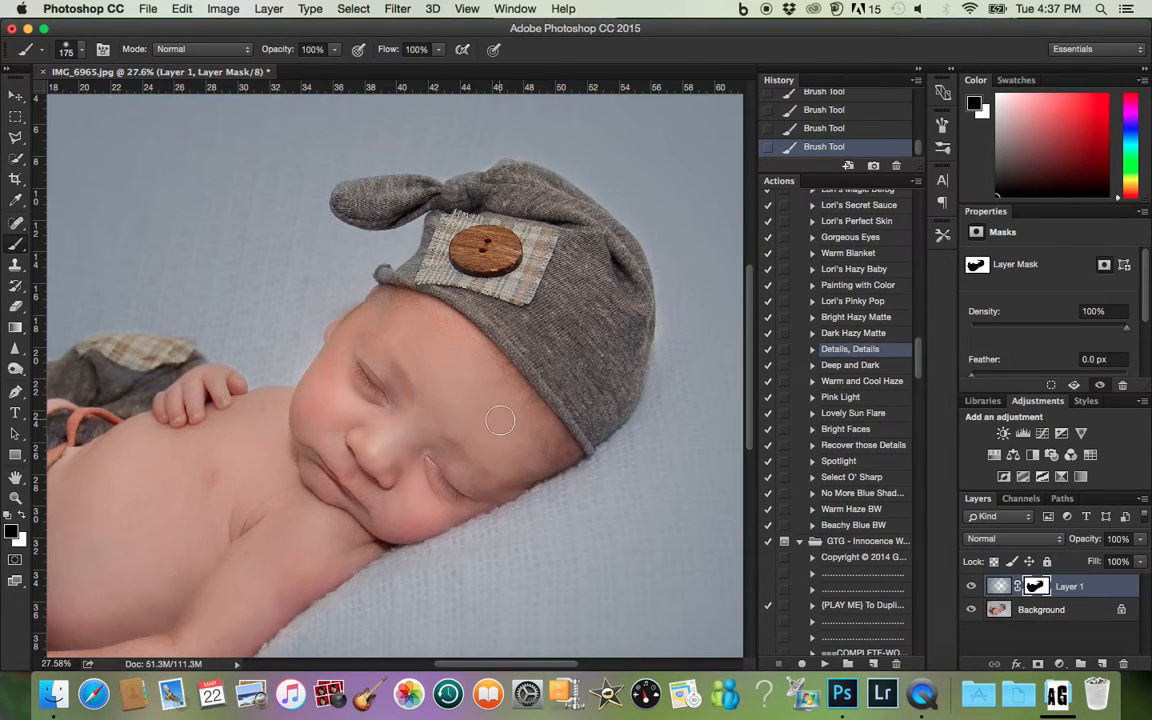
- Fade the gradient over the baby and nearby blanket by painting the mask with a 2300 px black brush at 20% opacity
scroll(498, 420, "down", 2)
scroll(445, 390, "down", 1)
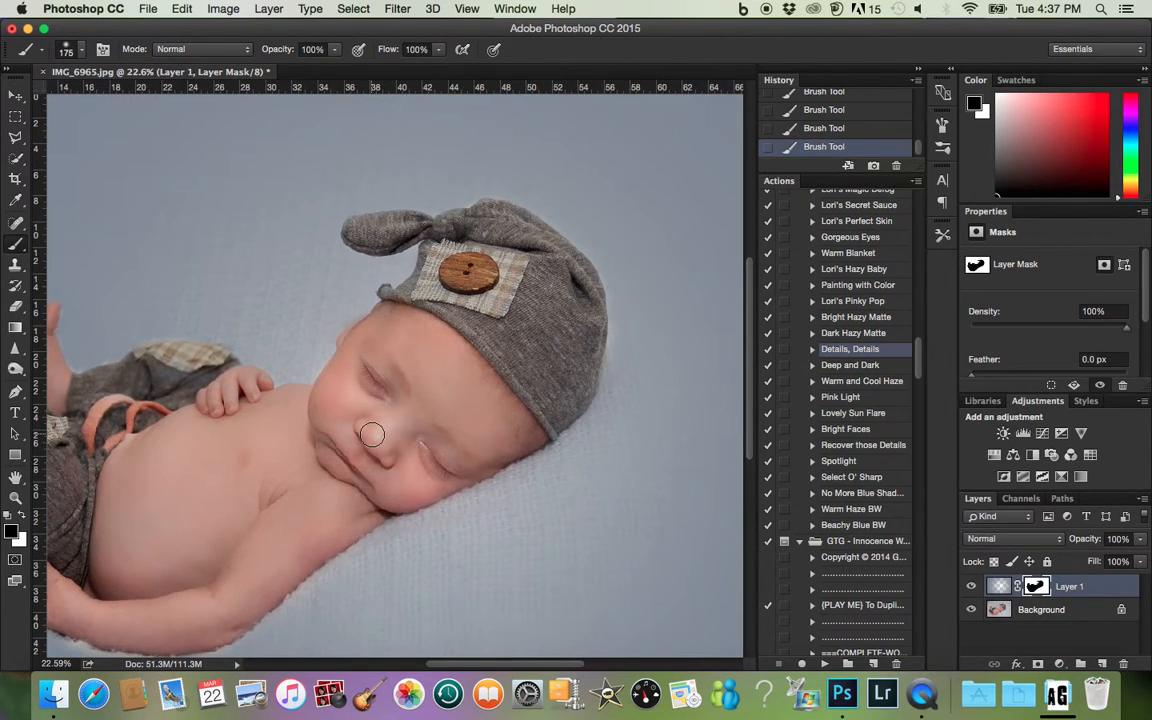
scroll(371, 433, "down", 3)
key("bracketright")
key("bracketright")
key("bracketright")
key("bracketright")
key("bracketright")
key("bracketright")
key("bracketright")
key("bracketright")
key("bracketright")
key("bracketright")
key("bracketright")
key("bracketright")
key("bracketright")
key("bracketright")
key("bracketright")
key("bracketright")
key("bracketright")
key("2")
mouse_move(374, 443)
left_mouse_down()
mouse_move(347, 449)
mouse_move(447, 402)
mouse_move(417, 347)
mouse_move(309, 483)
mouse_move(400, 445)
mouse_move(460, 296)
mouse_move(455, 399)
left_mouse_up()
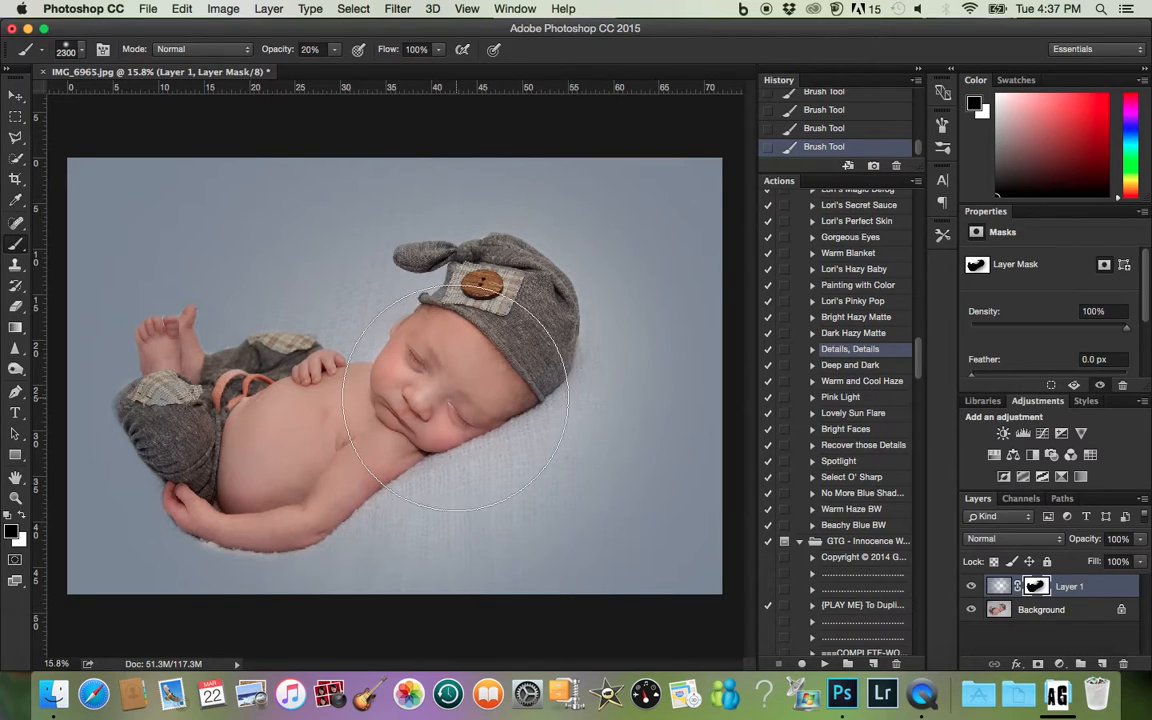
mouse_move(203, 446)
left_mouse_down()
mouse_move(263, 466)
mouse_move(200, 469)
mouse_move(247, 456)
mouse_move(194, 444)
mouse_move(229, 430)
mouse_move(196, 438)
left_mouse_up()
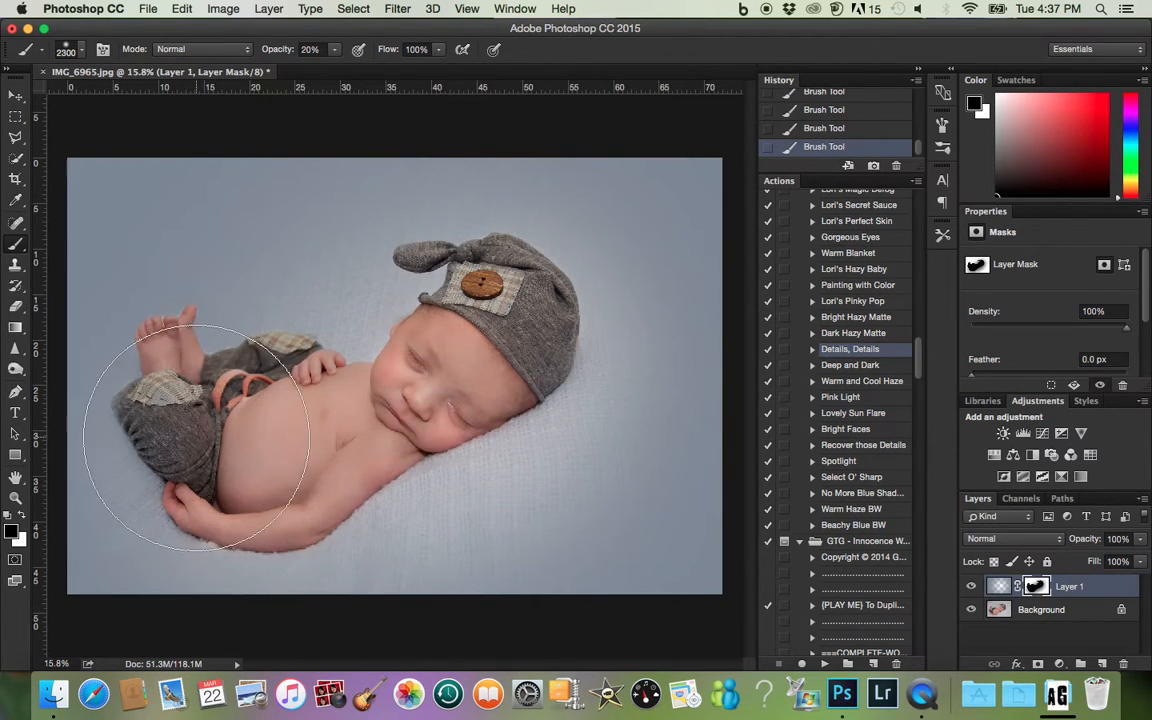
mouse_move(430, 440)
left_mouse_down()
mouse_move(535, 333)
mouse_move(590, 370)
mouse_move(515, 462)
mouse_move(568, 303)
mouse_move(587, 378)
mouse_move(374, 470)
left_mouse_up()
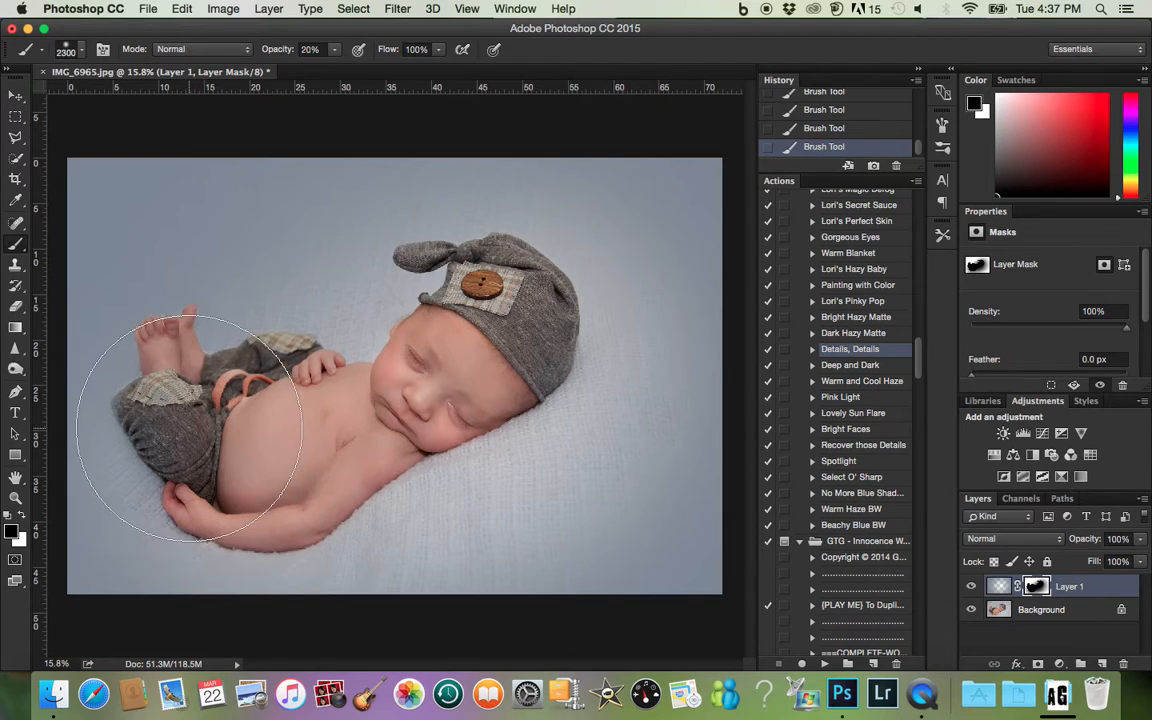
- Blend the mask around the baby's legs with another soft stroke, and set the brush to white at 10% opacity
mouse_move(262, 441)
left_mouse_down()
mouse_move(236, 352)
mouse_move(345, 430)
mouse_move(94, 398)
mouse_move(115, 420)
left_mouse_up()
key("1")
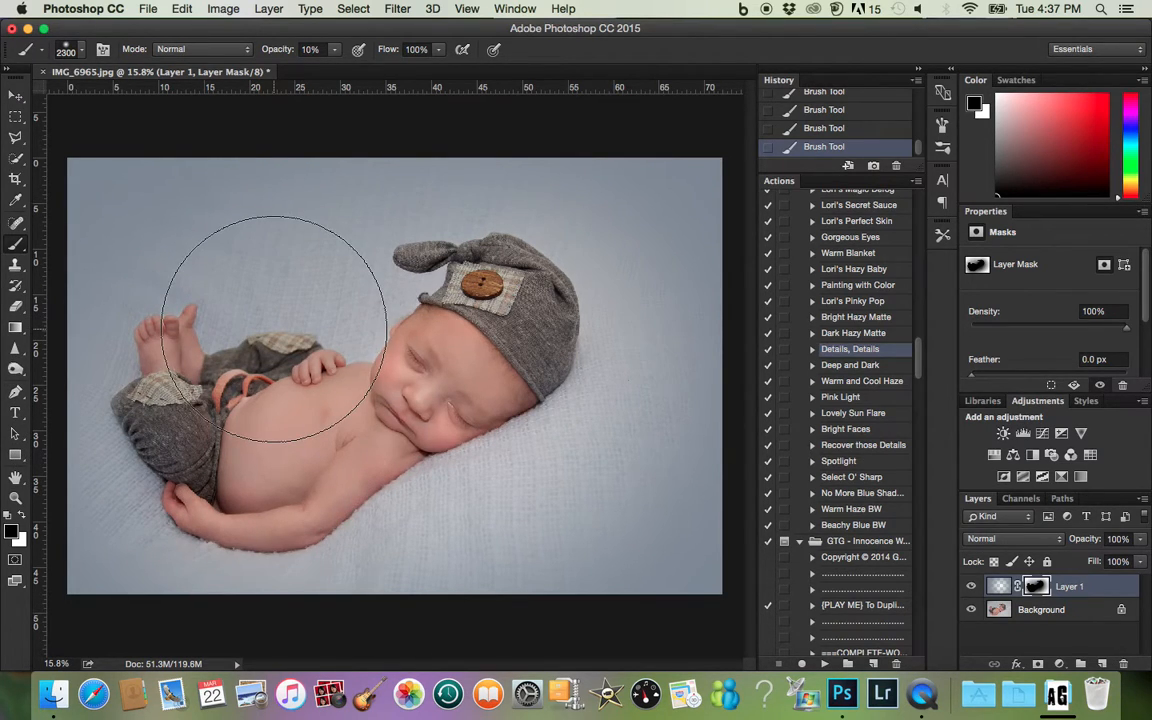
key("x")
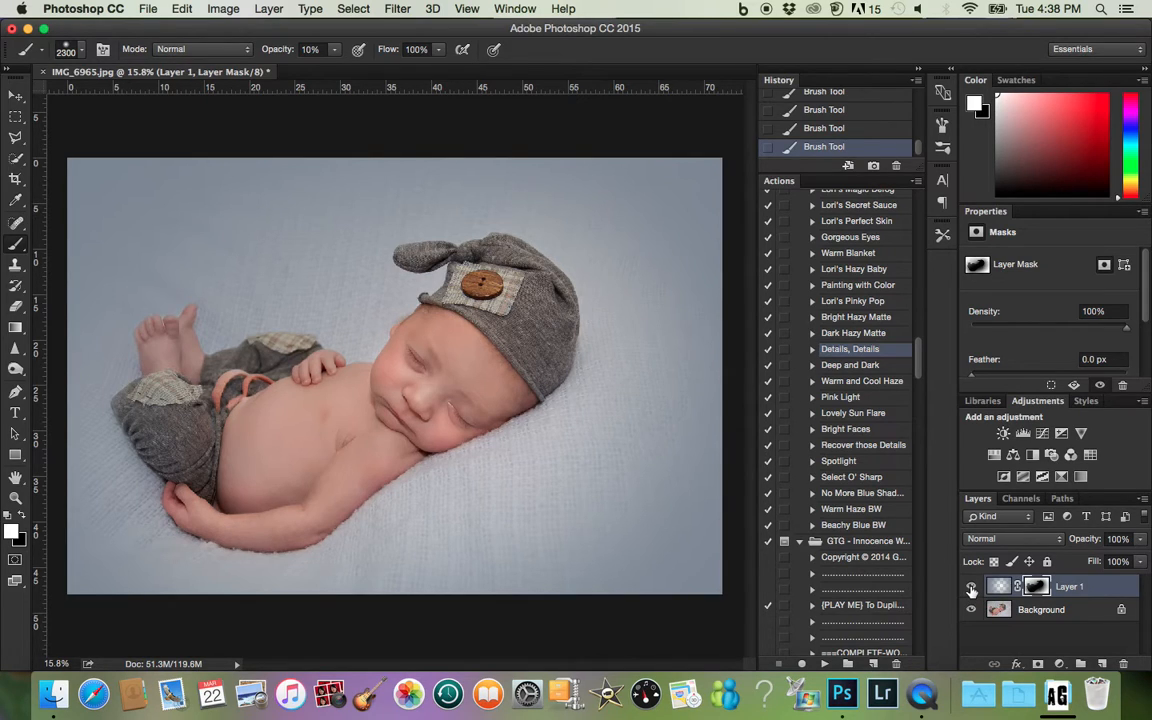
- Compare the photo with and without the gradient layer by toggling its visibility, leaving it shown and deselected
left_click(971, 589)
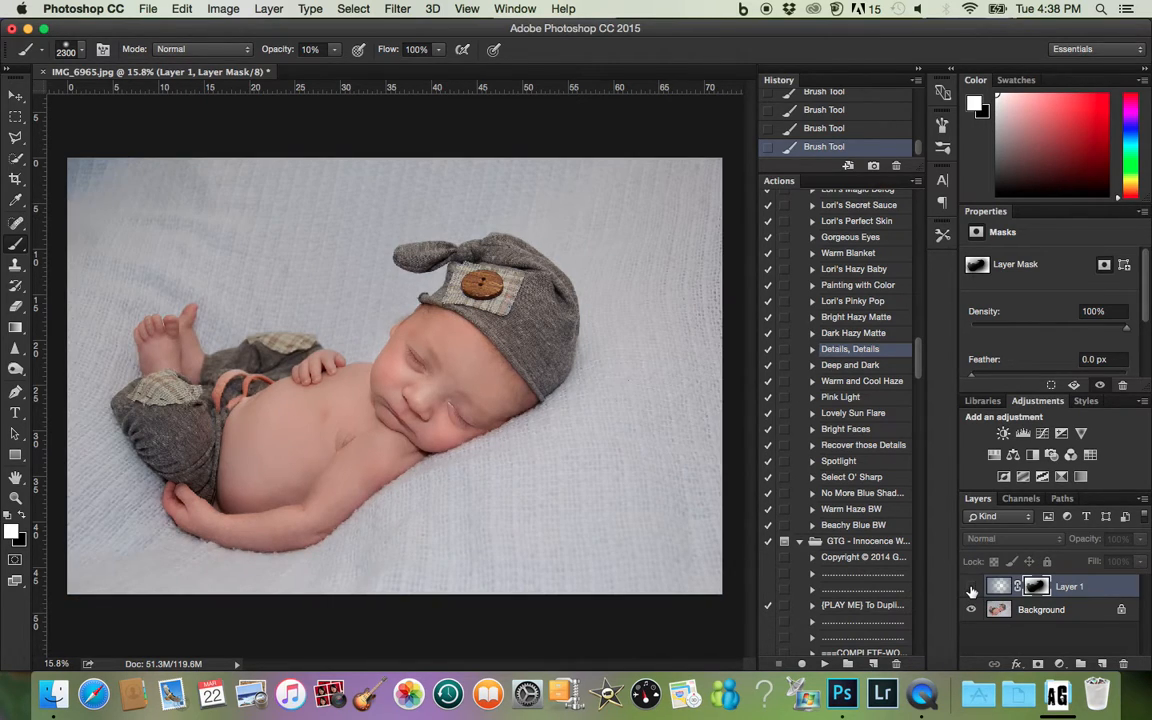
left_click(971, 589)
left_click(971, 589)
left_click(971, 589)
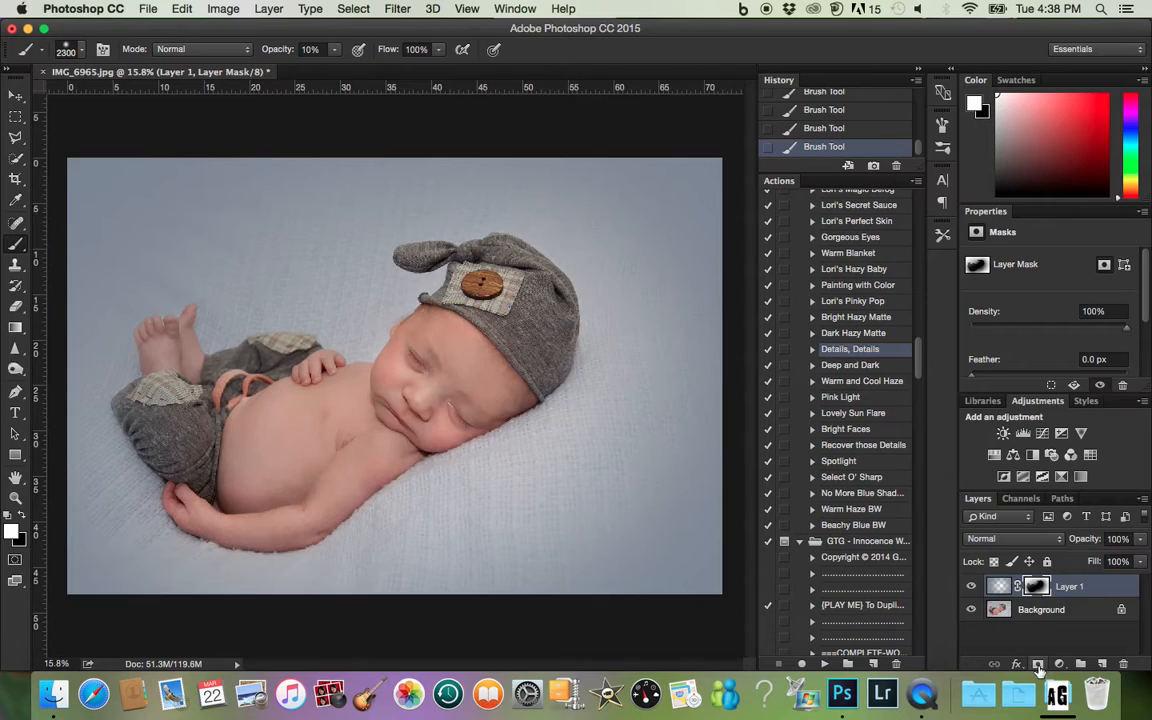
left_click(1028, 640)
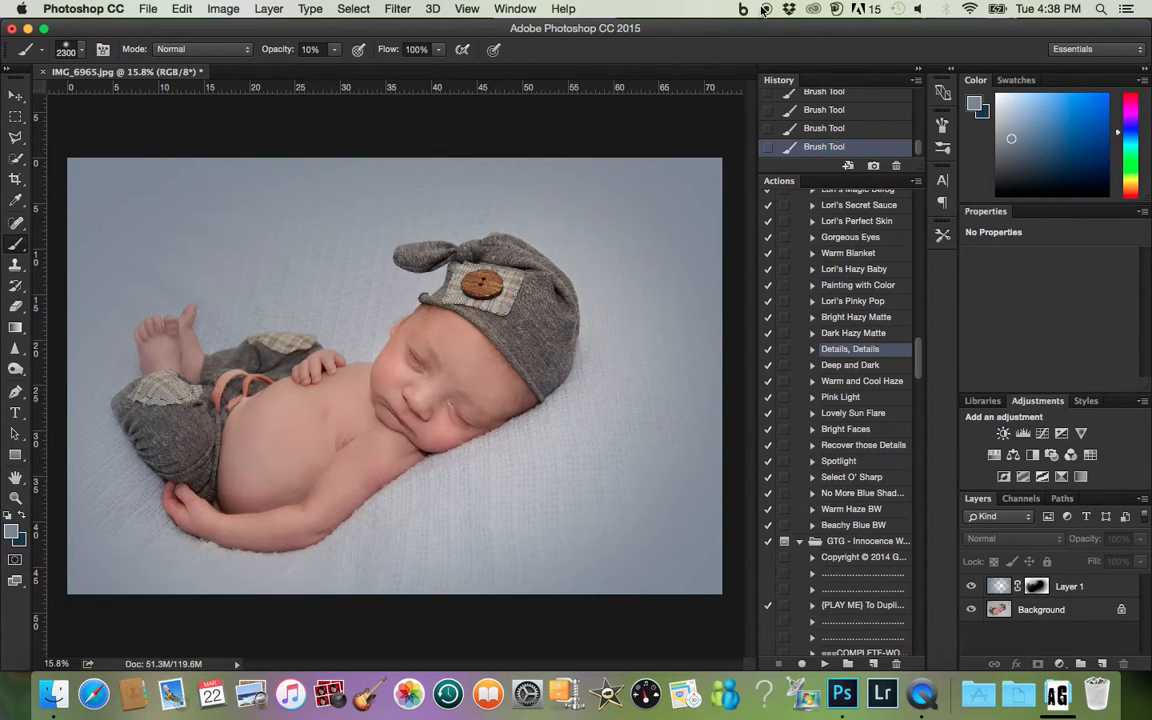